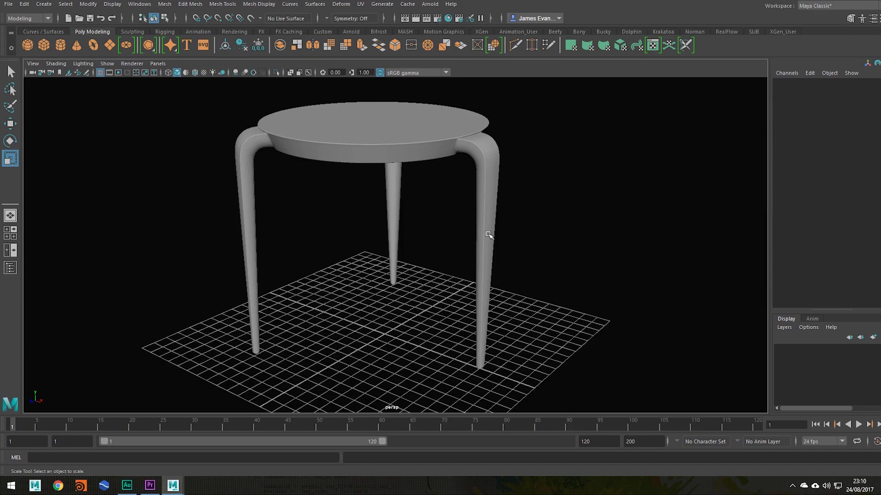
- Select the whole stool and display its UVs in the UV Editor, repositioning the editor window
mouse_move(347, 279)
left_mouse_down("alt")
mouse_move(344, 287)
mouse_move(353, 275)
mouse_move(349, 260)
mouse_move(343, 274)
left_mouse_up("alt")
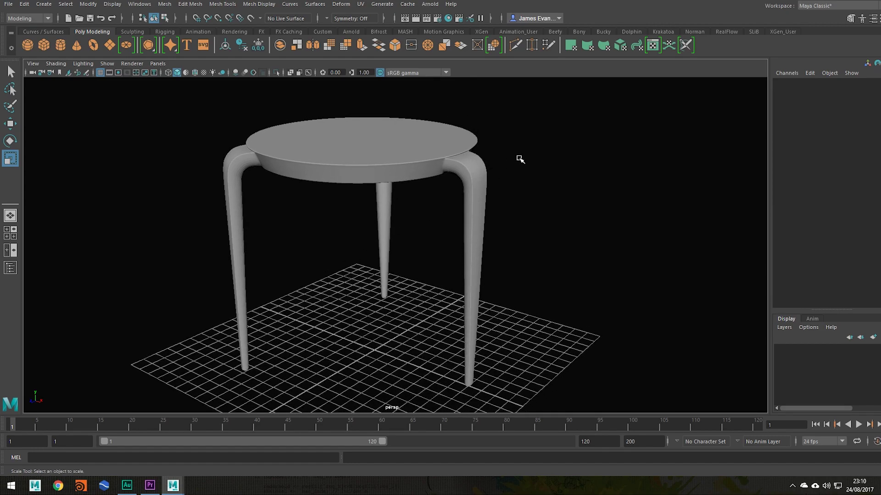
left_click_drag(534, 140, 391, 216)
middle_click_drag(333, 285, 322, 293, "alt")
left_click_drag(326, 305, 326, 298, "alt")
key("q")
middle_click_drag(324, 286, 324, 295, "alt")
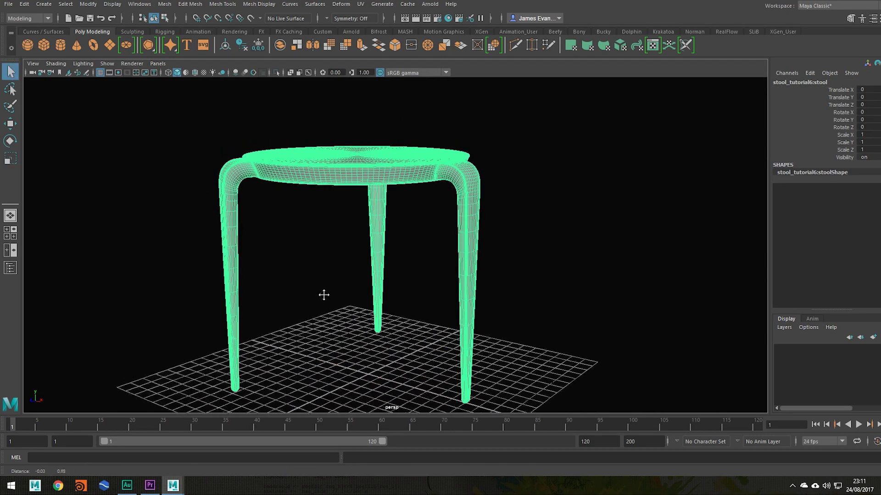
left_click_drag(324, 295, 322, 307, "alt")
left_click(360, 4)
left_click(380, 30)
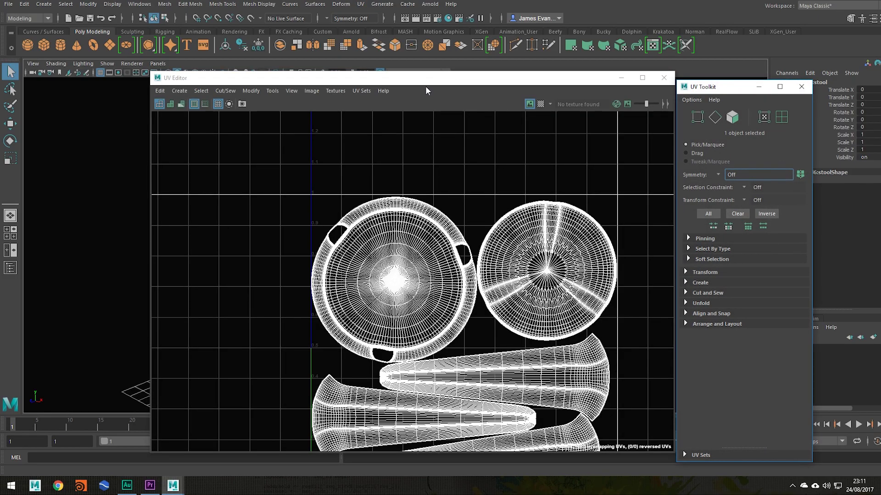
left_click_drag(425, 86, 480, 66)
- Switch to UV shell selection and examine the placement of the seat and leg shells within the 0 to 1 UV square
scroll(366, 208, "down", 2)
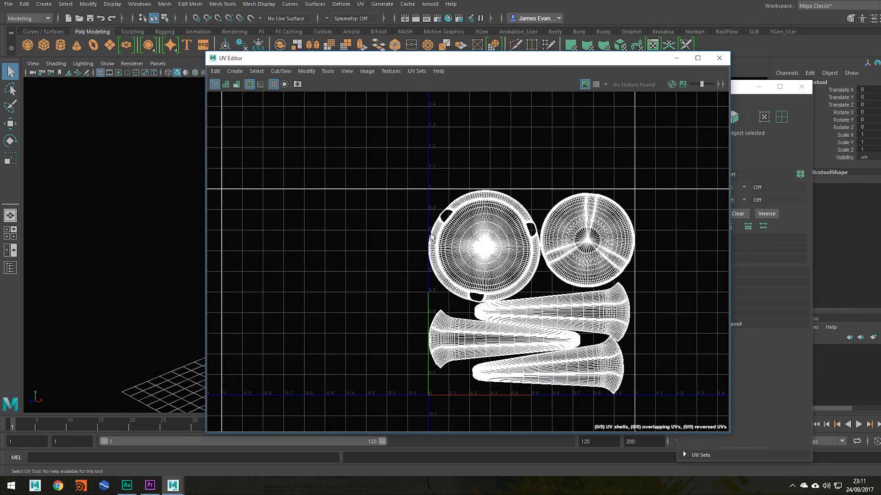
middle_click_drag(409, 227, 383, 207, "alt")
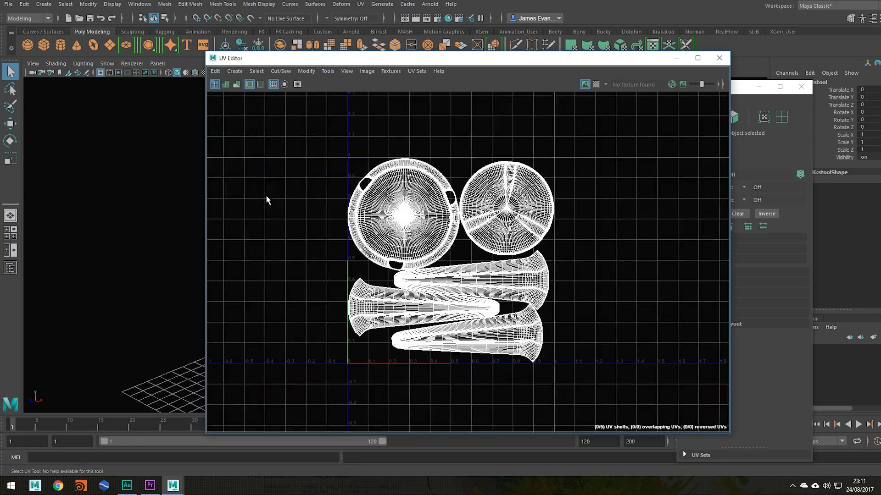
right_click_drag(267, 197, 308, 239, "alt")
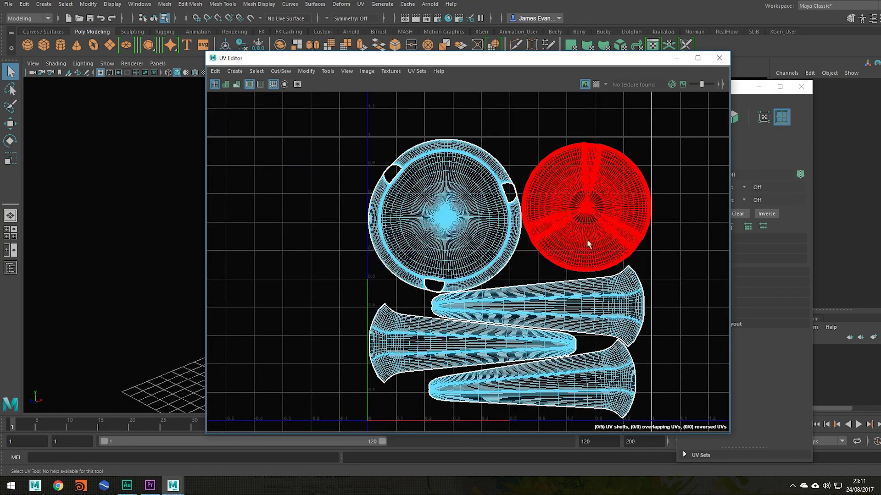
middle_click_drag(335, 260, 287, 191, "alt")
right_click_drag(288, 192, 268, 266, "alt")
middle_click_drag(261, 233, 274, 302, "alt")
right_click_drag(273, 303, 249, 289, "alt")
middle_click_drag(271, 292, 255, 262, "alt")
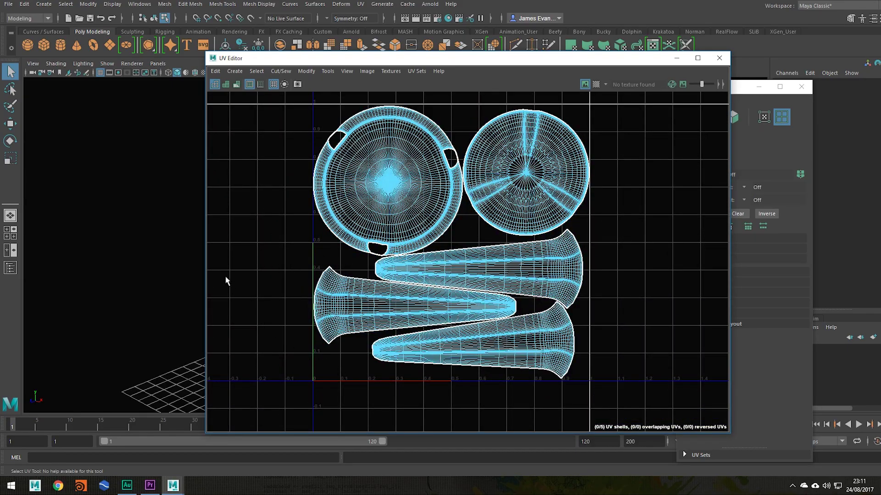
right_click_drag(227, 279, 487, 239, "alt")
middle_click_drag(487, 238, 445, 191, "alt")
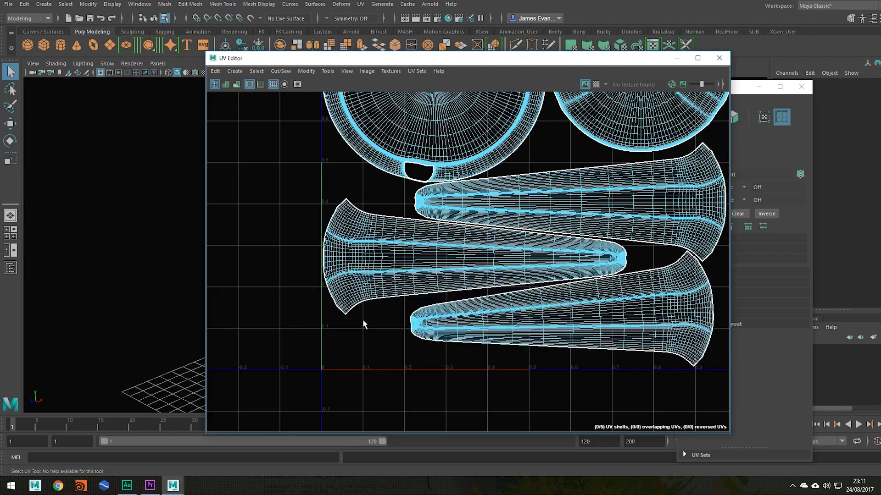
middle_click_drag(353, 190, 320, 297, "alt")
right_click_drag(374, 277, 172, 255, "alt")
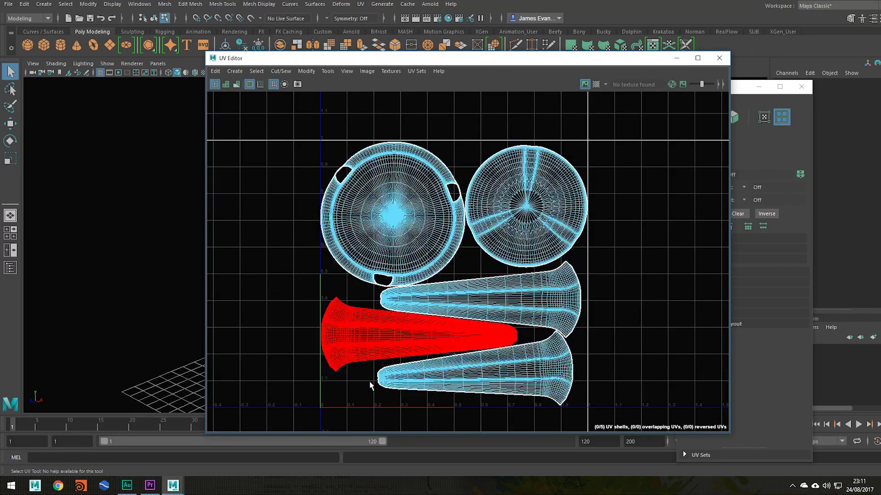
- Try scaling the large round UV shell with three notches down to about 0.27 of its size, and undo the scaling
right_click_drag(309, 279, 600, 322, "alt")
right_click_drag(566, 269, 413, 238, "alt")
left_click(370, 224)
key("r")
left_click_drag(368, 224, 317, 221)
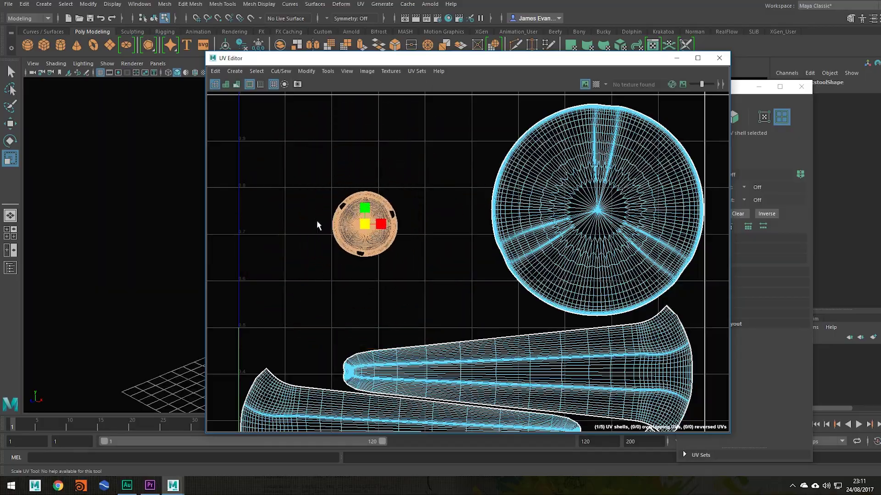
left_click(362, 309)
right_click_drag(392, 328, 491, 316, "alt")
middle_click_drag(391, 284, 448, 326, "alt")
right_click_drag(408, 324, 449, 243, "alt")
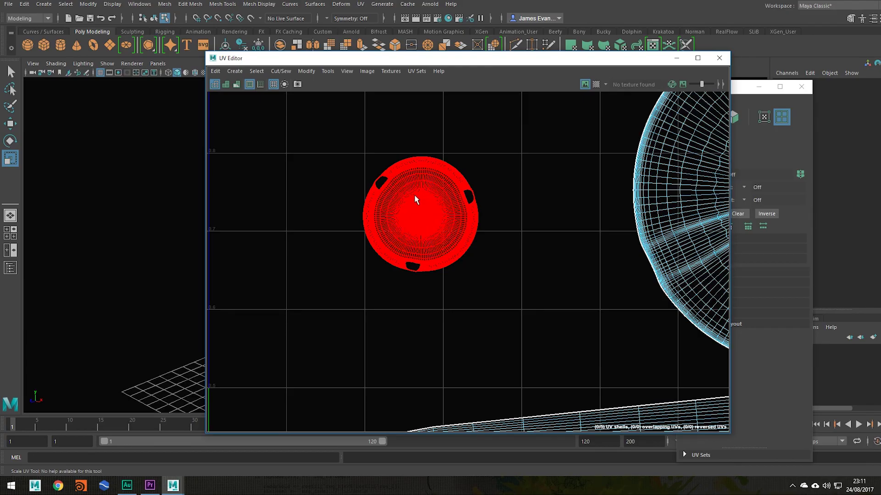
left_click(455, 251)
middle_click_drag(516, 334, 539, 318)
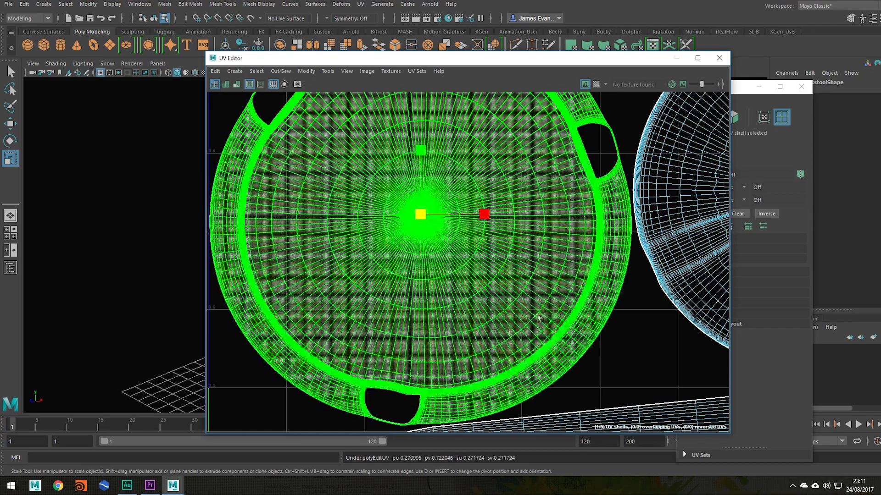
- Examine the margins between the leg shells and the side borders of the UV square
right_click_drag(540, 318, 232, 288, "alt")
middle_click_drag(544, 267, 420, 195, "alt")
middle_click_drag(542, 240, 552, 204, "alt")
right_click_drag(359, 311, 587, 228, "alt")
middle_click_drag(234, 338, 447, 247, "alt")
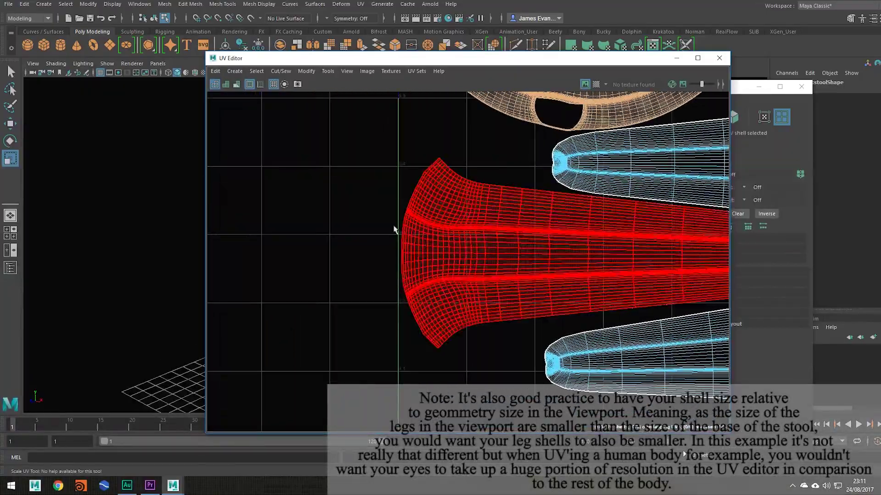
left_click(373, 292)
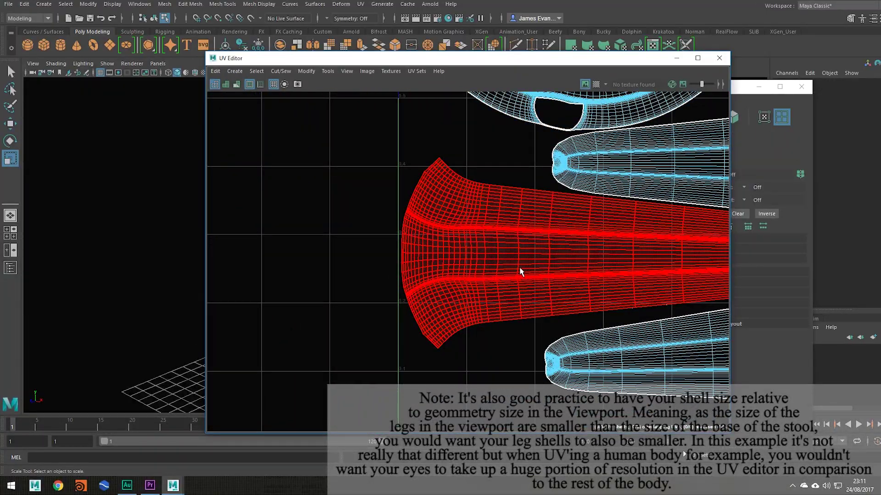
scroll(519, 267, "up", 10)
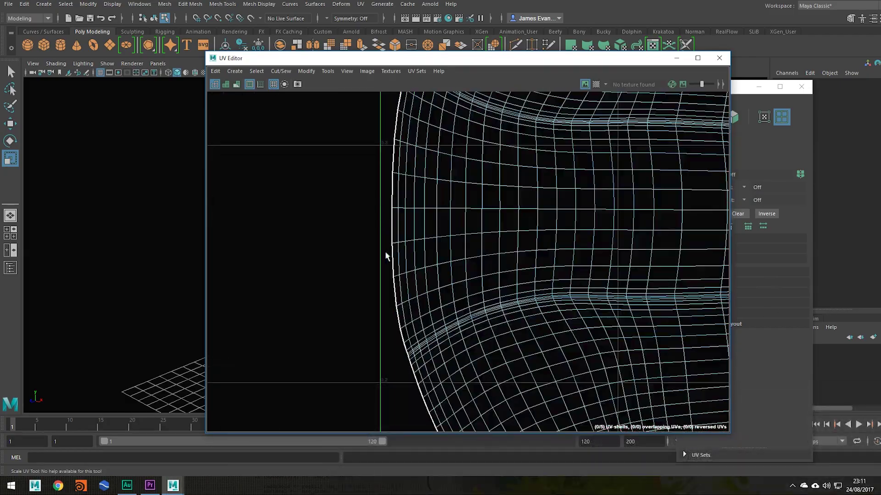
right_click_drag(602, 255, 208, 262, "alt")
right_click_drag(624, 288, 422, 276, "alt")
middle_click_drag(697, 280, 397, 258, "alt")
middle_click_drag(637, 252, 299, 344, "alt")
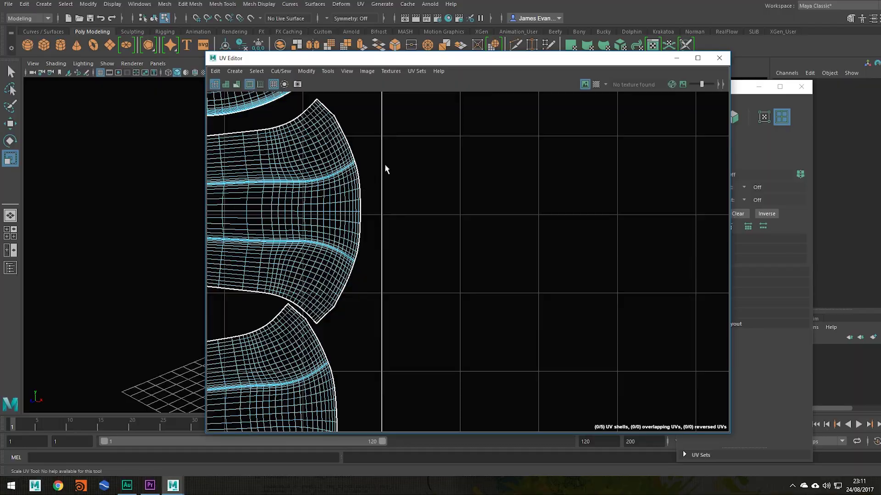
- Try moving the middle leg shell slightly towards the leg shell above it, and undo the move
middle_click_drag(363, 273, 632, 231, "alt")
middle_click_drag(331, 281, 655, 270, "alt")
key("w")
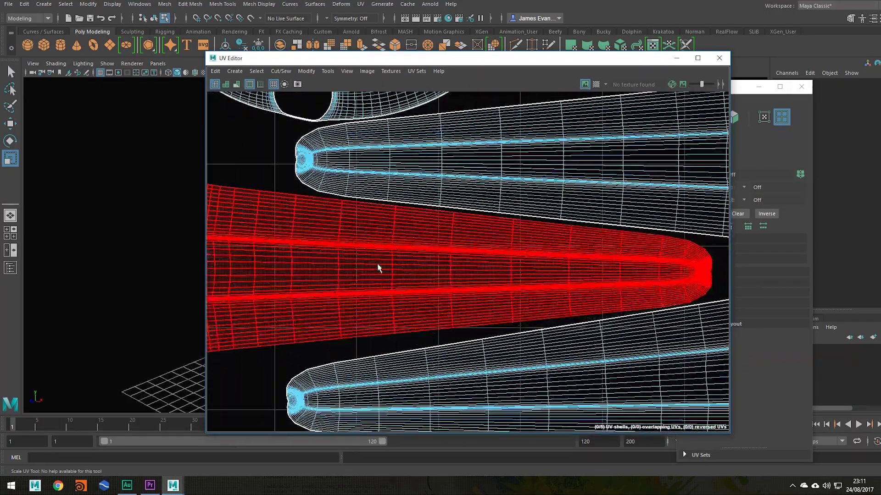
left_click(404, 264)
left_click_drag(404, 264, 414, 255)
key("ctrl+z")
right_click_drag(451, 247, 471, 273, "alt")
left_click_drag(391, 280, 395, 257)
- Examine the spacing between the two round seat shells and the leg shells, clearing the shell selection
scroll(459, 271, "down", 4)
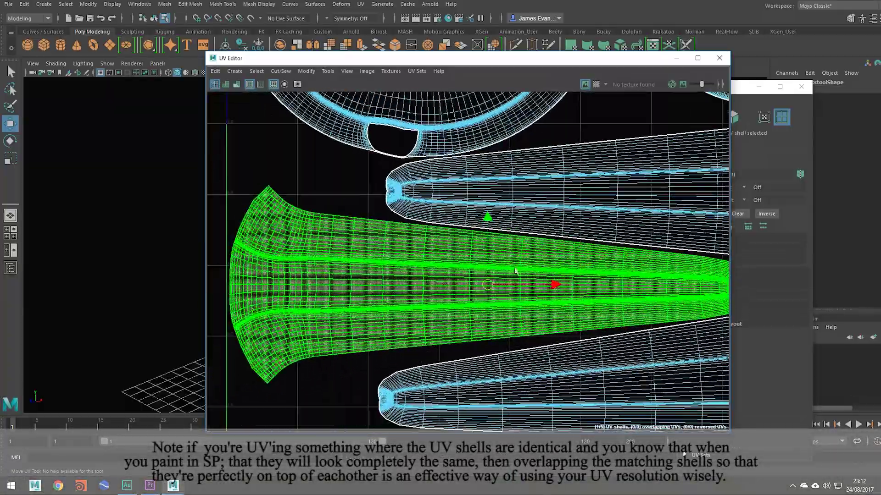
scroll(516, 270, "down", 4)
middle_click_drag(433, 218, 339, 372, "alt")
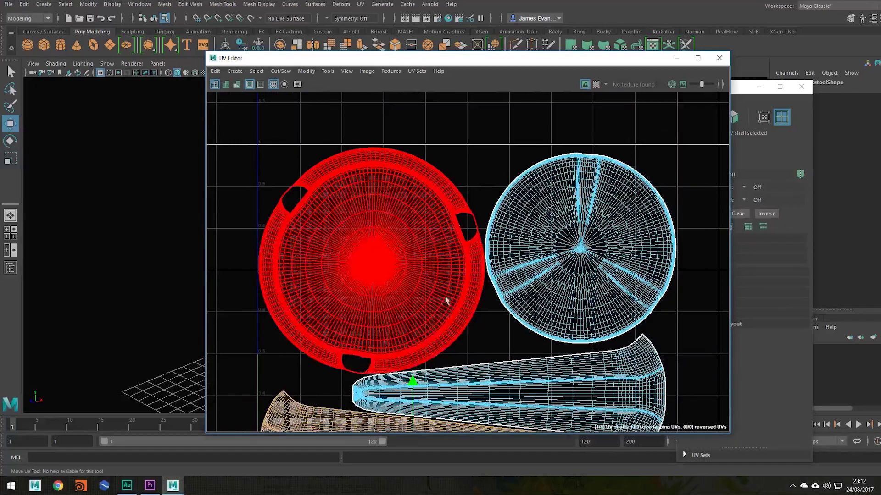
right_click_drag(483, 308, 372, 288, "alt")
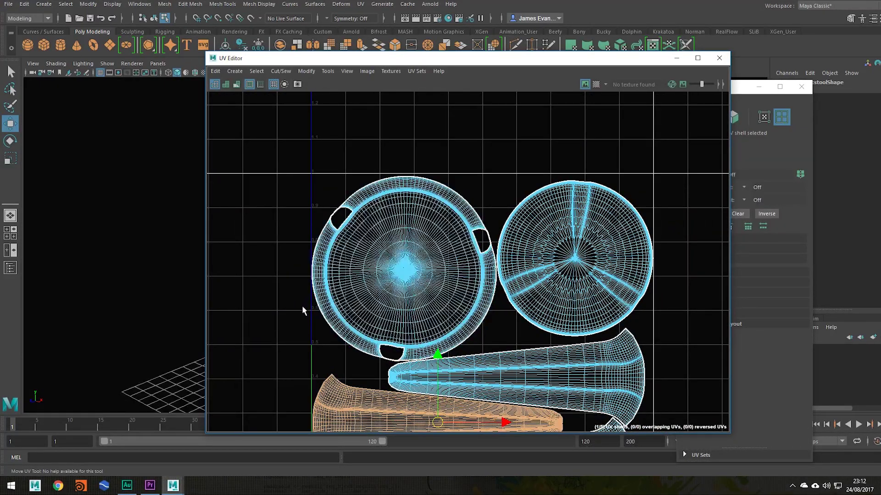
middle_click_drag(285, 305, 280, 286, "alt")
left_click(274, 279)
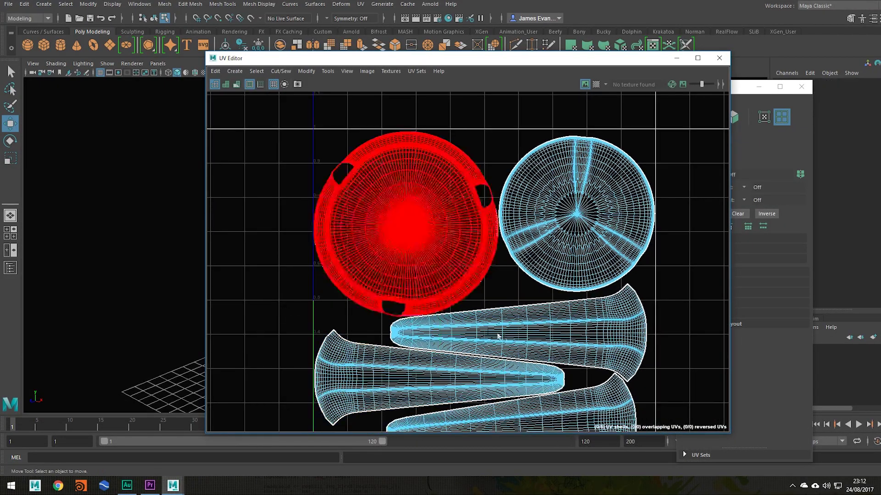
right_click_drag(541, 338, 475, 331, "alt")
middle_click_drag(474, 331, 452, 233, "alt")
middle_click_drag(556, 161, 505, 303, "alt")
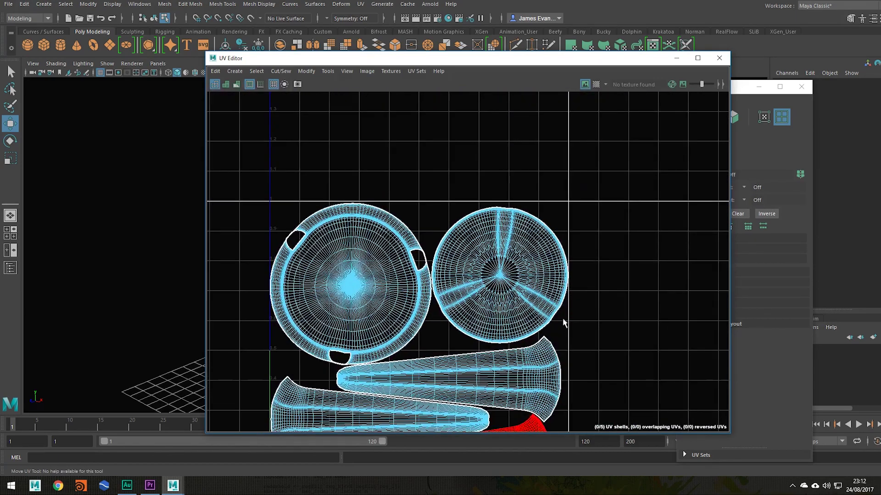
- Close the UV Editor and UV Toolkit, and reselect the whole stool in object mode
left_click(720, 58)
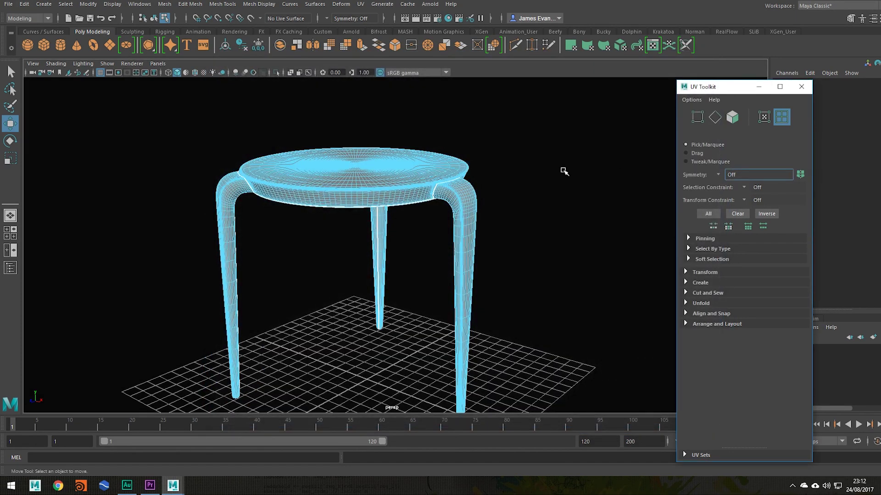
right_click_drag(419, 185, 517, 132)
left_click(427, 179)
left_click(801, 86)
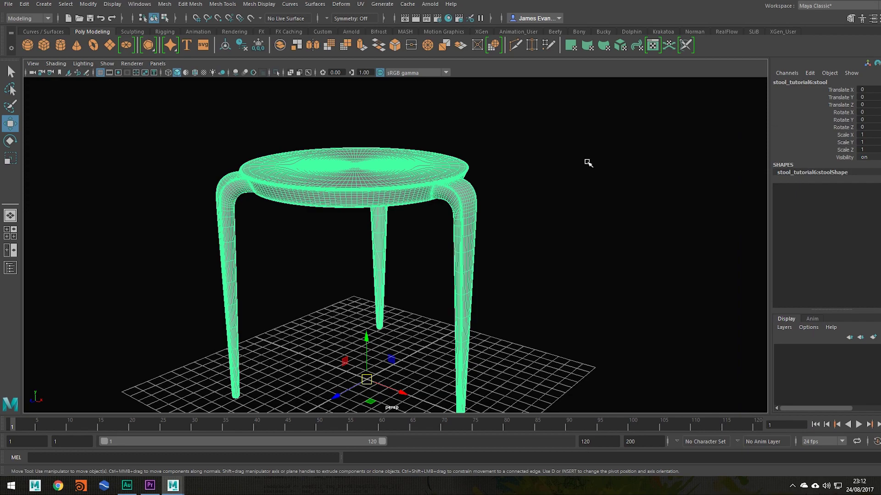
- Delete the construction history of the selected stool
middle_click_drag(401, 153, 416, 200, "alt")
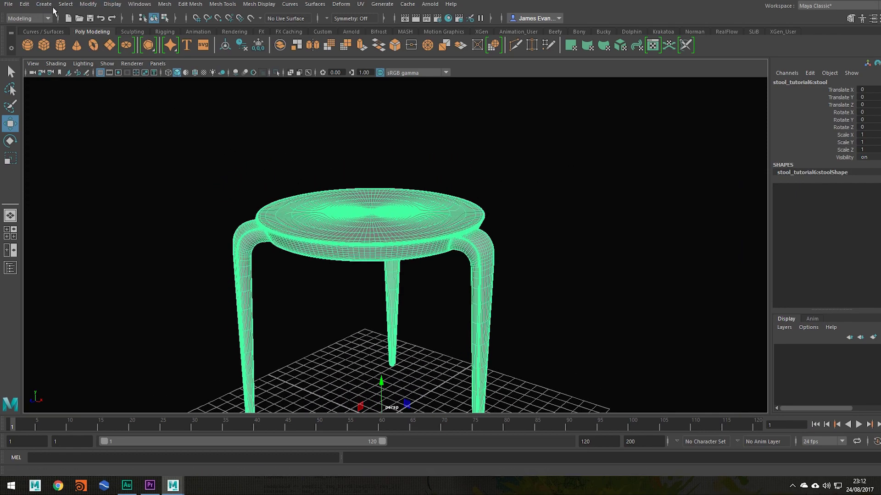
left_click(25, 4)
mouse_move(92, 115)
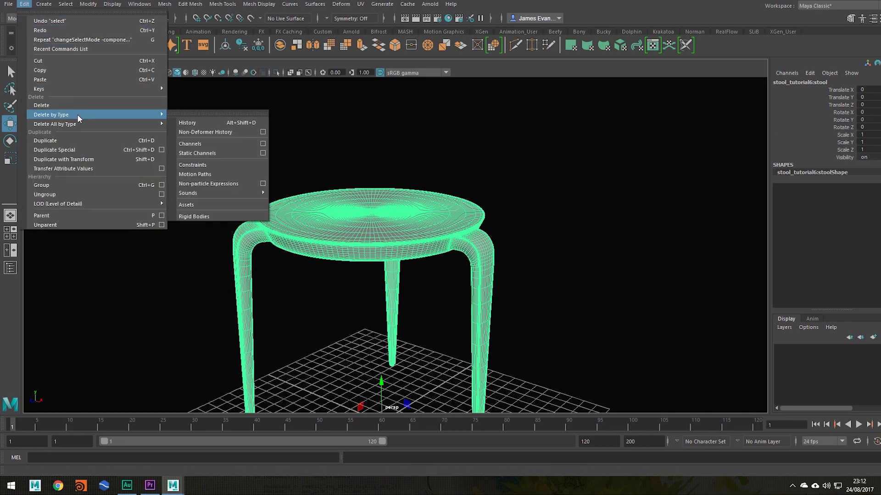
left_click(215, 122)
- Freeze the transformations of the selected stool
left_click(88, 3)
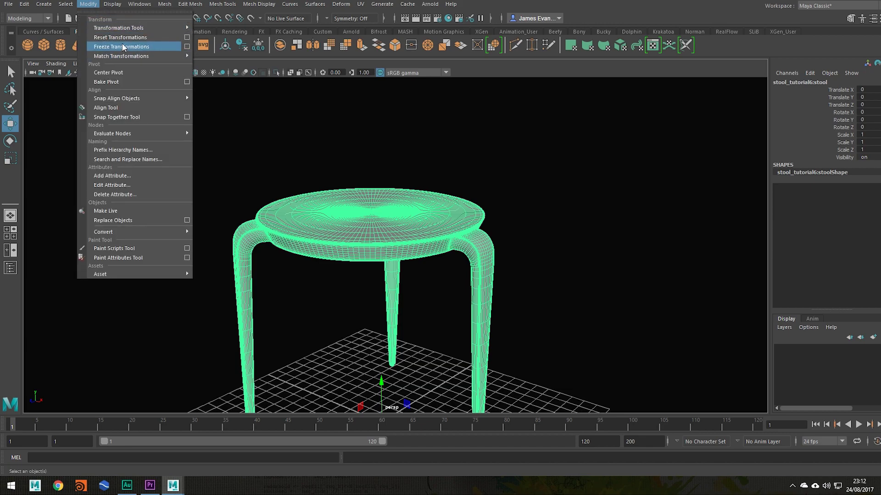
left_click(122, 47)
left_click(88, 4)
left_click(122, 46)
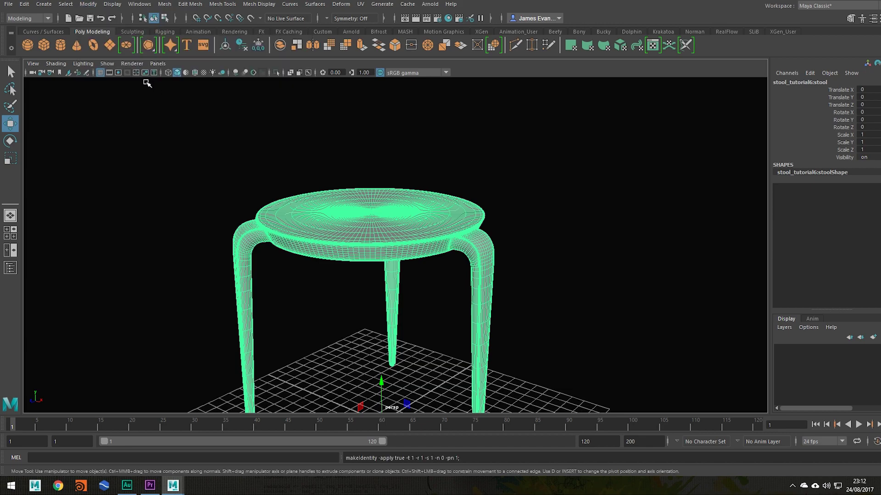
left_click(90, 3)
left_click(101, 29)
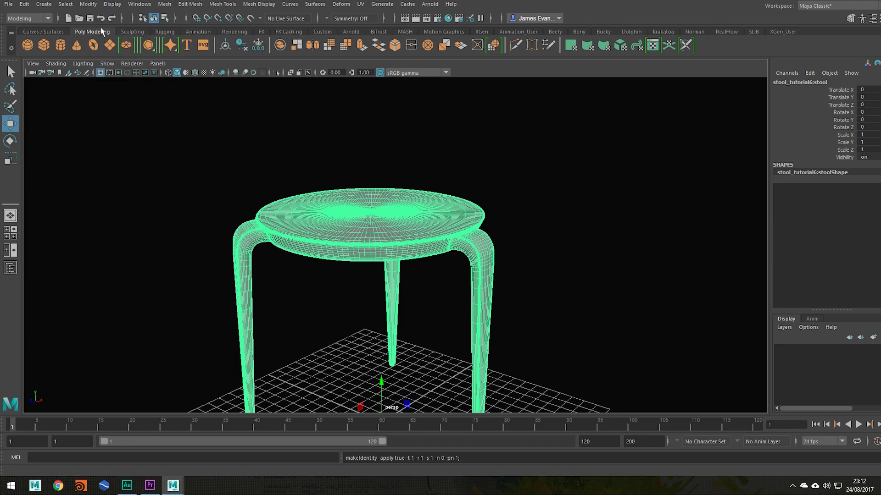
left_click(91, 4)
left_click(104, 44)
left_click(89, 4)
left_click(103, 46)
scroll(226, 161, "up", 1)
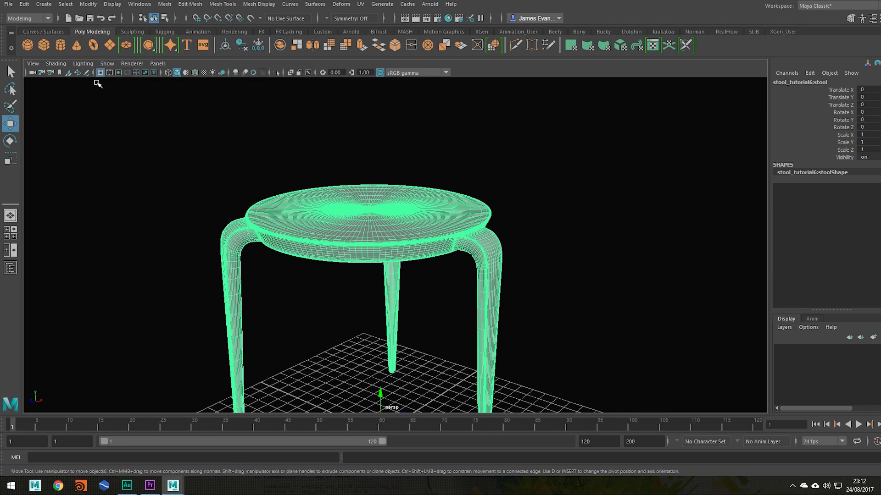
- Start exporting the selected stool and browse to Personal Projects\YouTube\1. uv unwrapping basics\stool tutorial as the destination folder
left_click(8, 4)
left_click(46, 126)
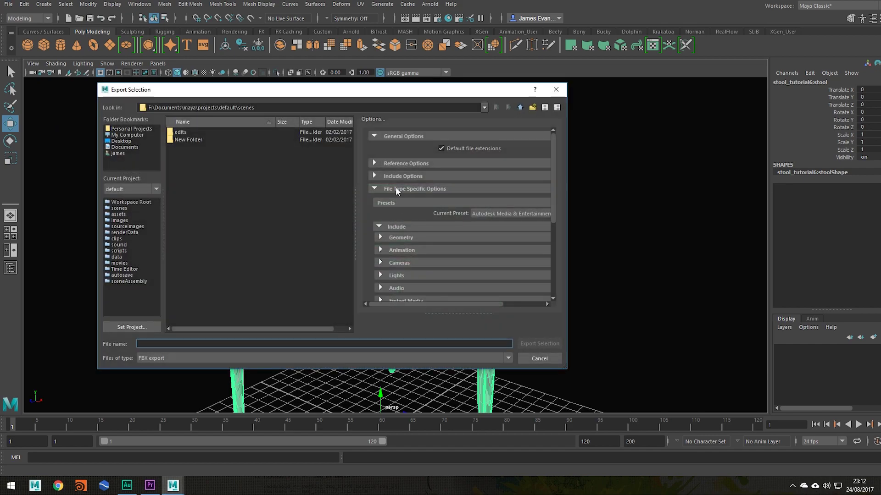
left_click(137, 130)
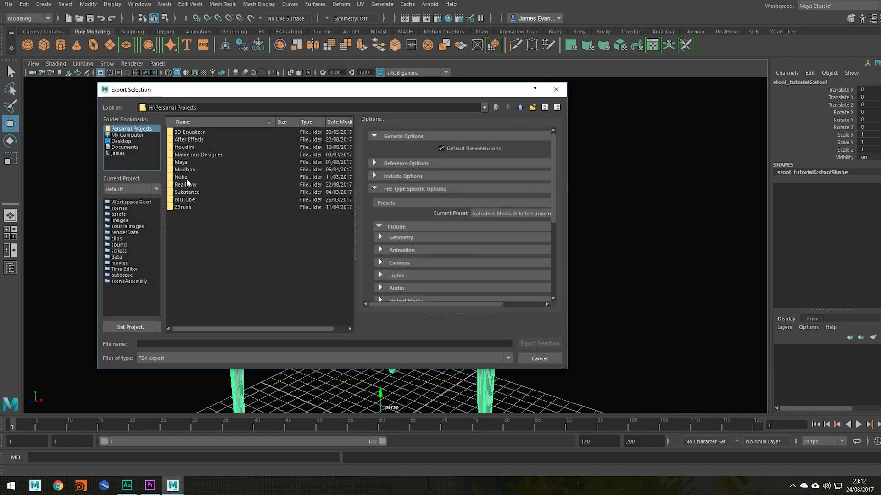
double_click(184, 200)
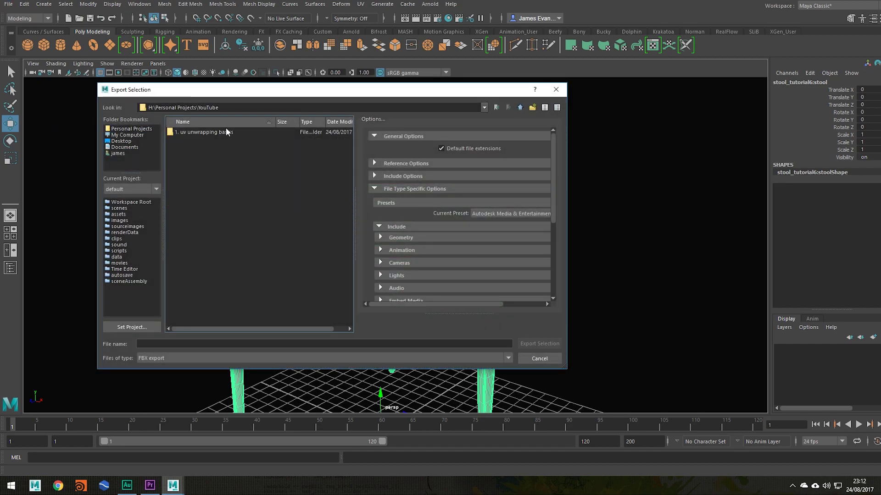
double_click(216, 132)
double_click(202, 132)
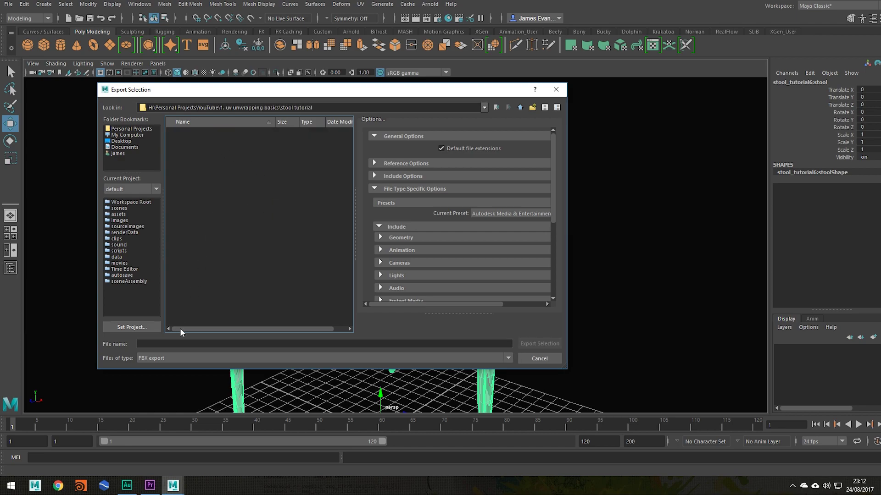
- Export the selected stool in FBX format with the file name file
type("file")
left_click(197, 358)
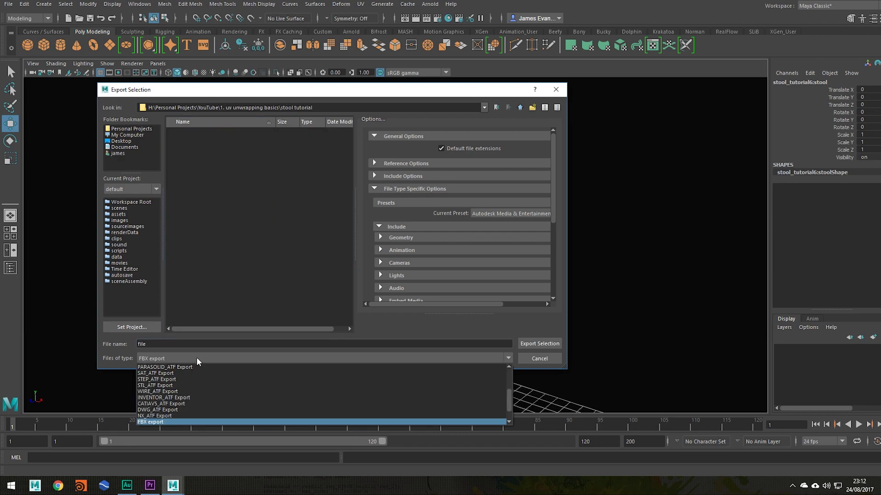
left_click(197, 357)
left_click(200, 357)
left_click(199, 358)
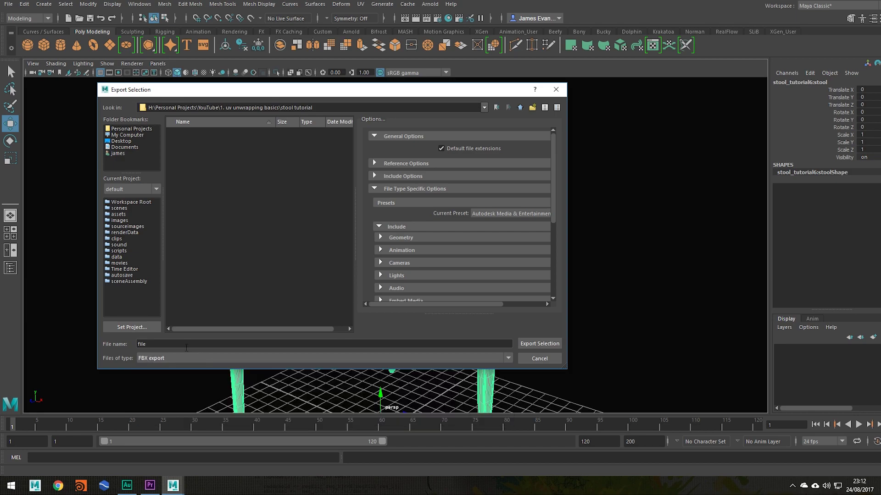
left_click(180, 345)
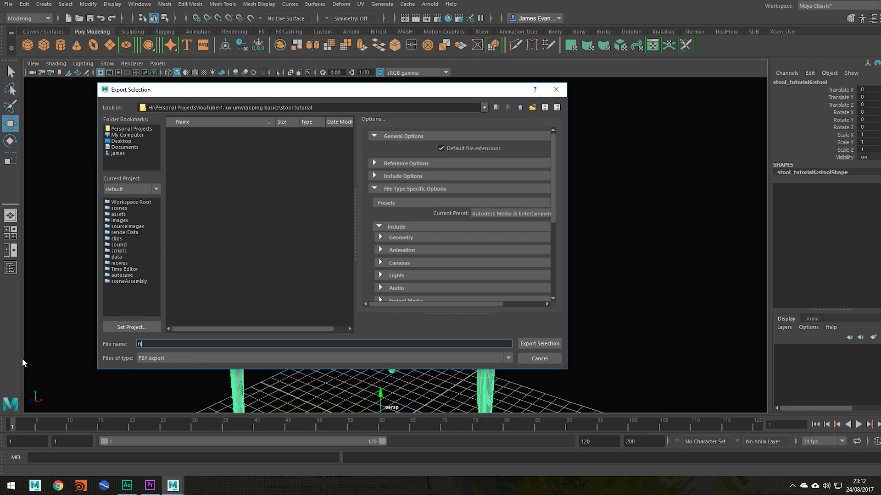
left_click(549, 344)
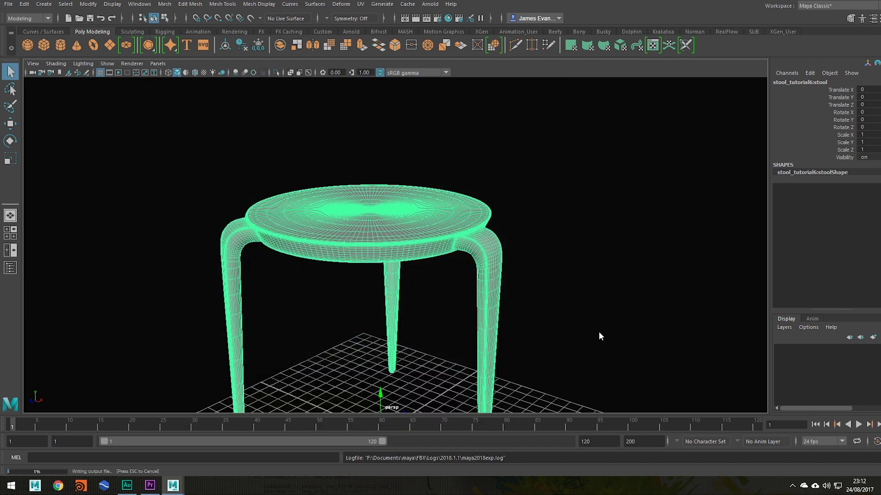
- Deselect the stool and launch Substance Painter
left_click_drag(462, 246, 441, 211, "alt")
right_click_drag(441, 211, 550, 214, "alt")
left_click(565, 260)
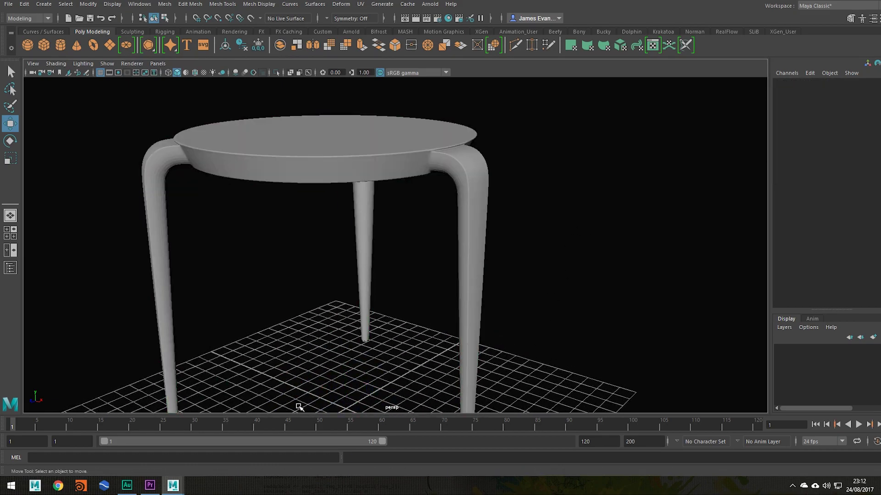
key("super")
type("sub")
key("Return")
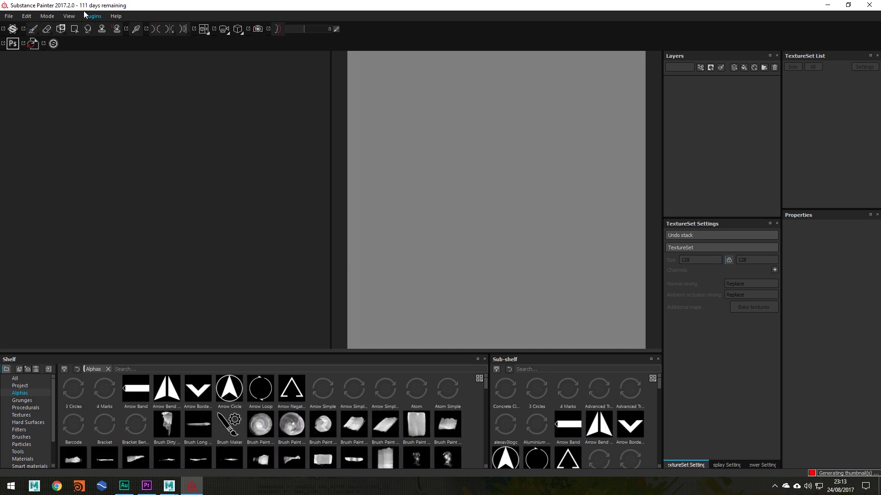
- Start a new project using the PBR - Metallic Roughness (allegorithmic) template and load file.fbx as its mesh
left_click(9, 17)
left_click(24, 29)
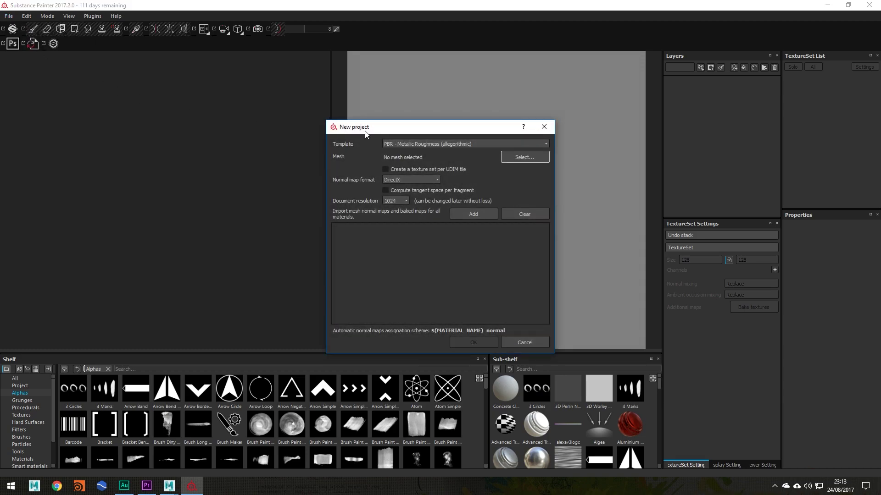
left_click(523, 143)
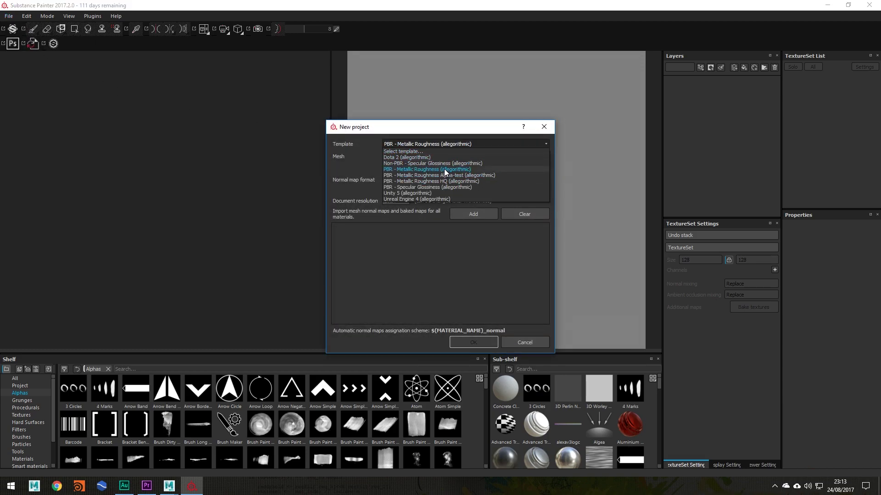
left_click(443, 169)
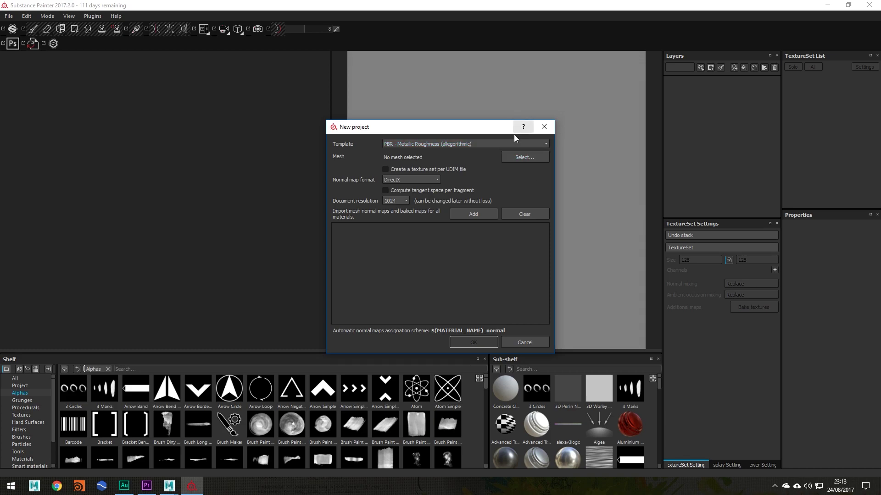
left_click(533, 157)
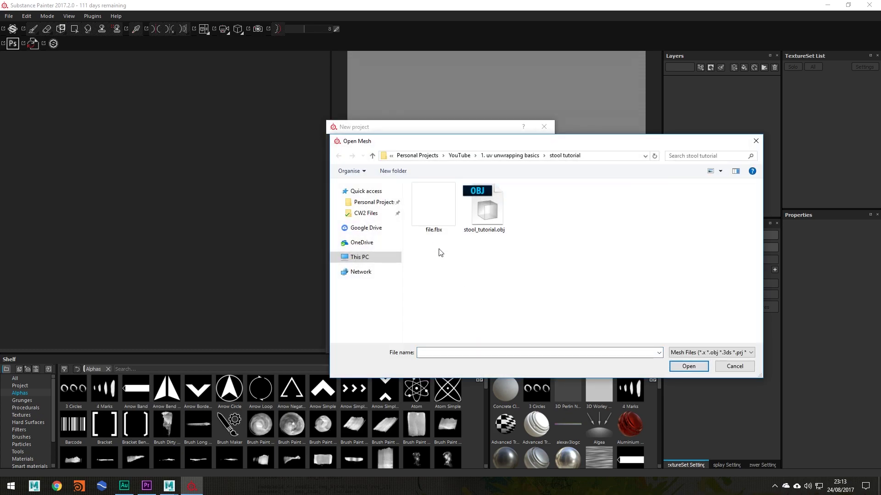
double_click(432, 216)
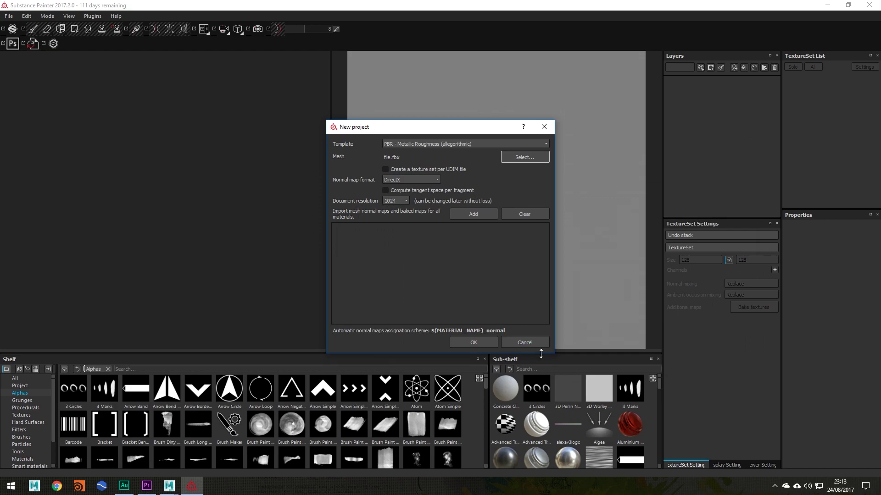
- Set the new project's document resolution to 2048 and create the project
left_click(383, 200)
left_click(389, 232)
left_click(360, 236)
left_click_drag(444, 131, 416, 131)
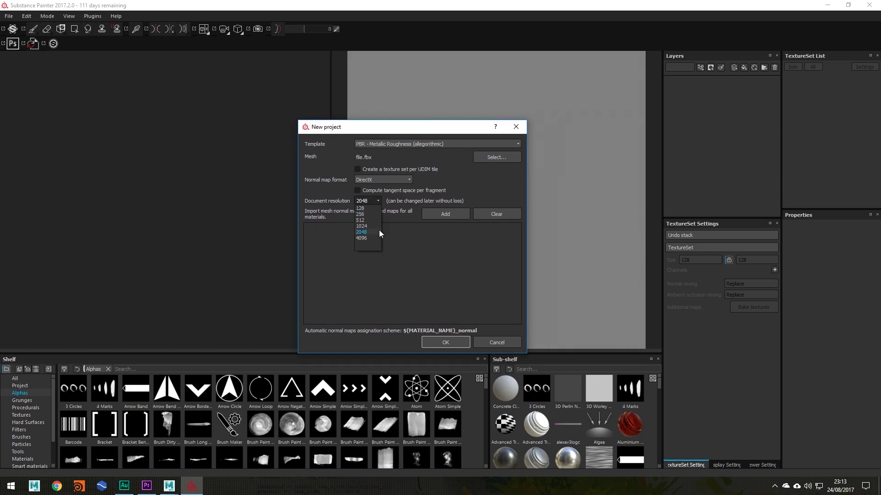
left_click(379, 232)
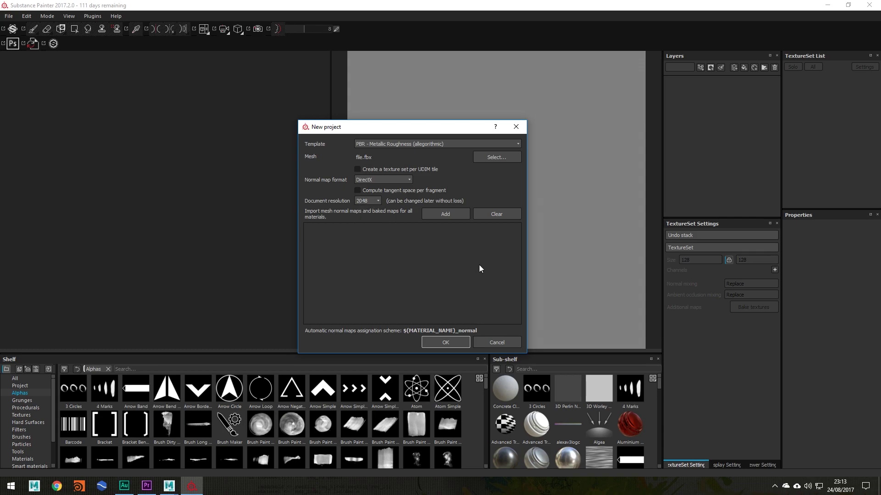
left_click(459, 342)
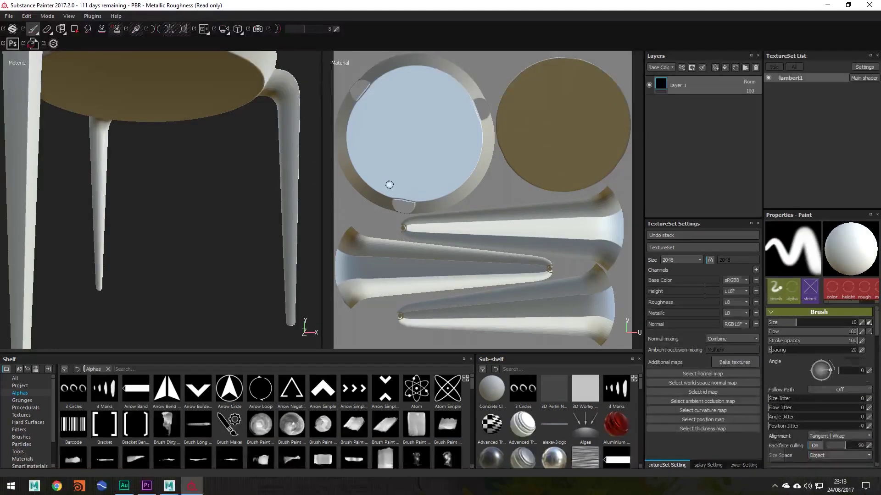
- Paint a test stroke from the seat-top shell down across the leg shells in the UV view, and undo it
scroll(227, 274, "down", 6)
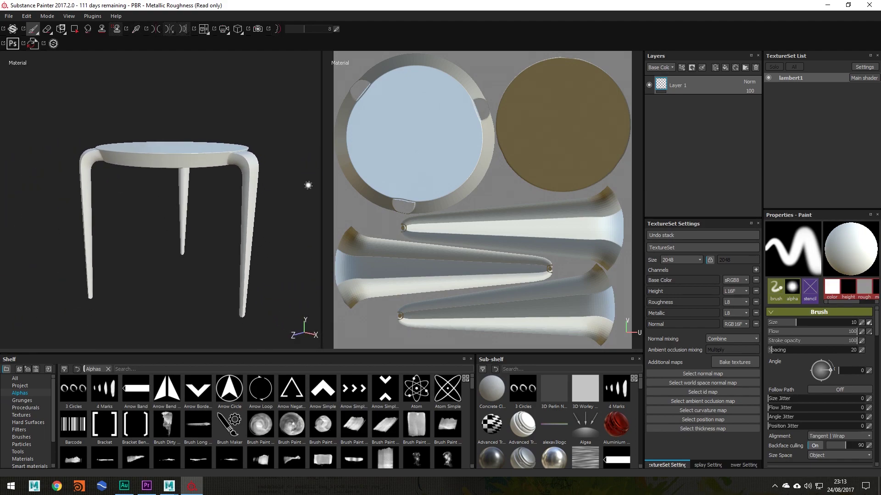
left_click_drag(306, 187, 235, 229, "alt")
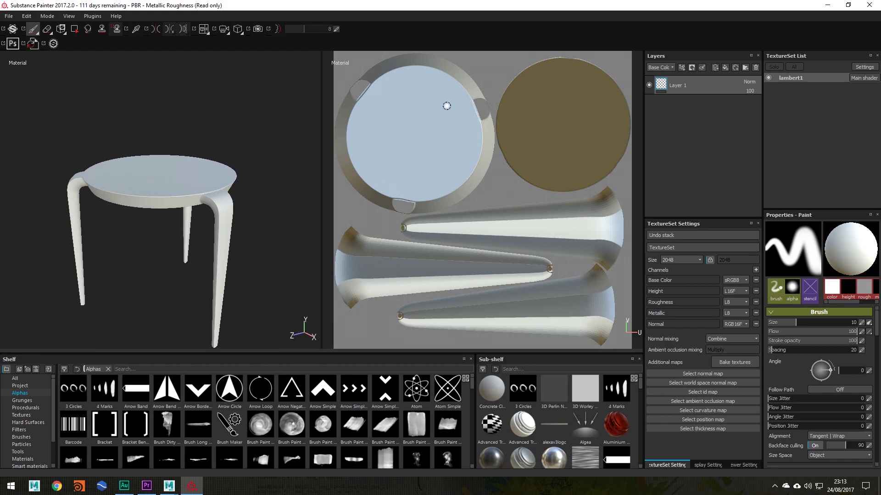
mouse_move(479, 142)
left_mouse_down()
mouse_move(421, 161)
mouse_move(493, 275)
mouse_move(548, 266)
left_mouse_up()
key("ctrl+z")
- Paint test strokes on the stool underside's UV shell and on the 3D stool, undoing each one
middle_click_drag(187, 177, 199, 248, "alt")
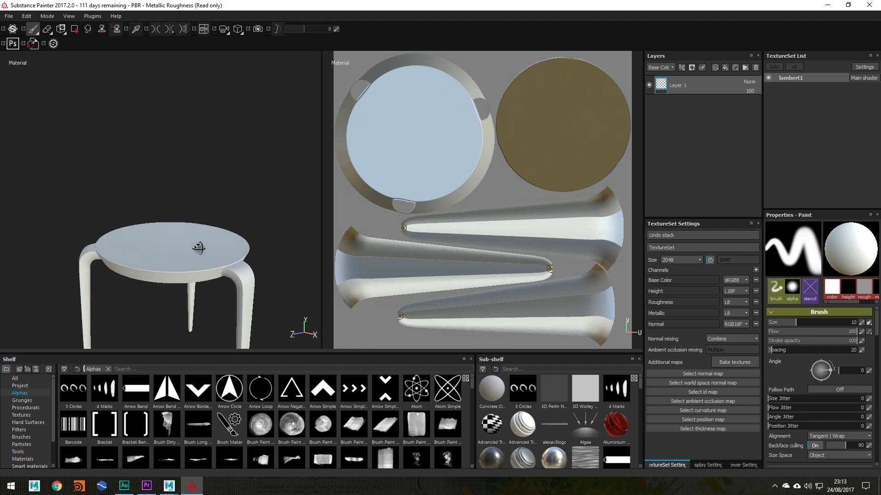
left_click_drag(198, 248, 201, 245, "alt")
left_click_drag(528, 133, 578, 176)
mouse_move(220, 275)
left_mouse_down("alt")
mouse_move(192, 241)
mouse_move(208, 244)
left_mouse_up("alt")
key("ctrl+z")
mouse_move(123, 257)
left_mouse_down()
mouse_move(153, 210)
mouse_move(170, 248)
left_mouse_up()
key("ctrl+z")
- Paint a loose test stroke over the three leg shells in the UV view, check it on the 3D stool, and undo it
mouse_move(137, 122)
left_mouse_down("alt")
mouse_move(132, 174)
mouse_move(235, 240)
mouse_move(213, 257)
left_mouse_up("alt")
key("ctrl+z")
mouse_move(491, 210)
left_mouse_down()
mouse_move(546, 274)
mouse_move(381, 242)
left_mouse_up()
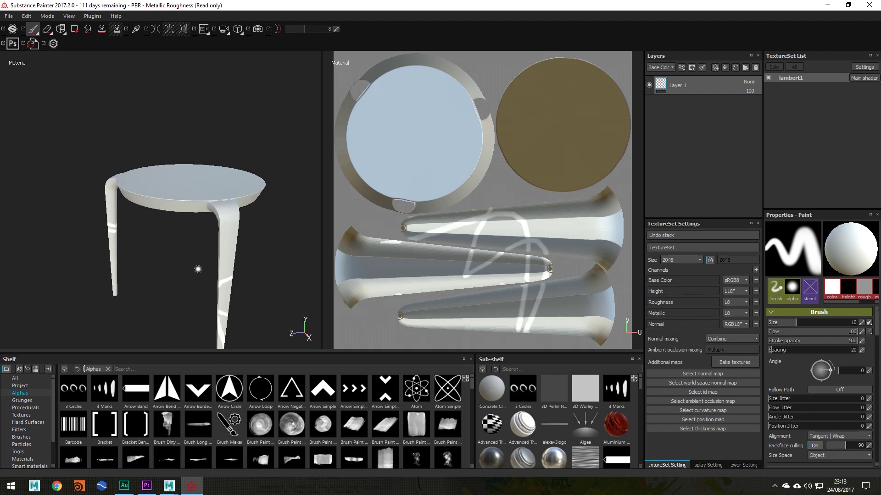
mouse_move(198, 269)
left_mouse_down("alt")
mouse_move(224, 238)
mouse_move(185, 219)
mouse_move(223, 258)
left_mouse_up("alt")
key("ctrl+z")
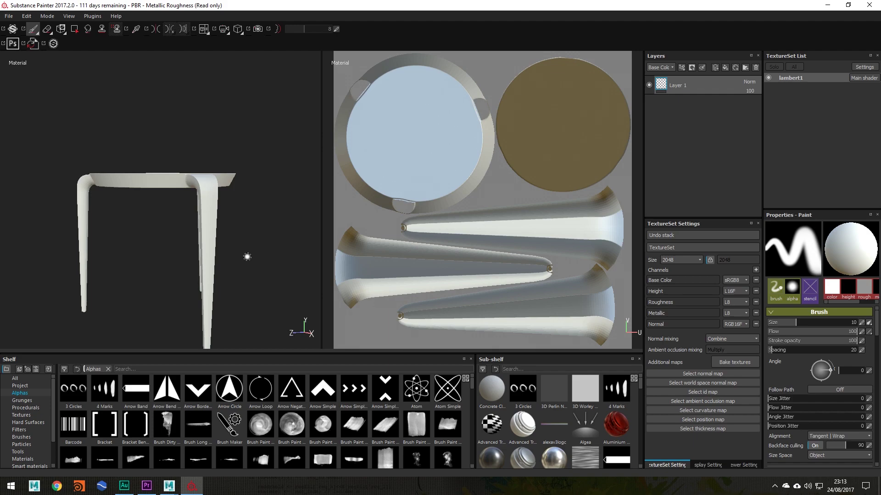
left_click_drag(247, 256, 212, 258, "alt")
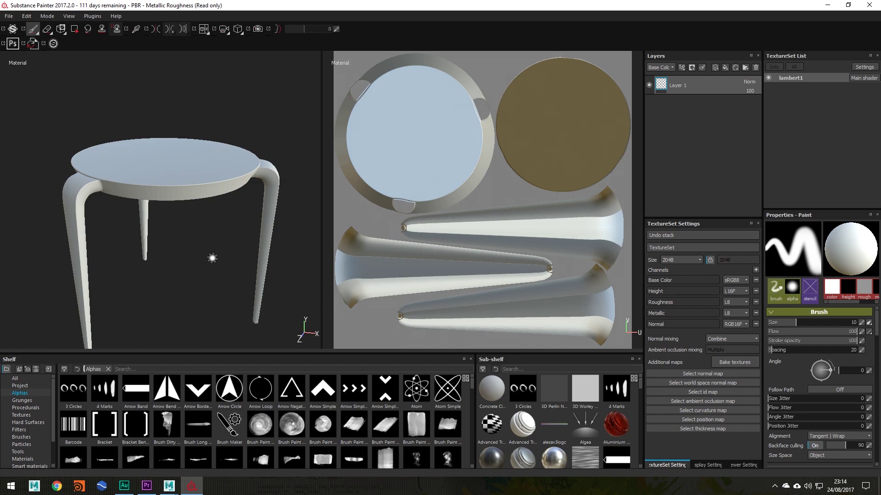
middle_click_drag(144, 192, 140, 232, "alt")
right_click_drag(139, 232, 219, 247, "alt")
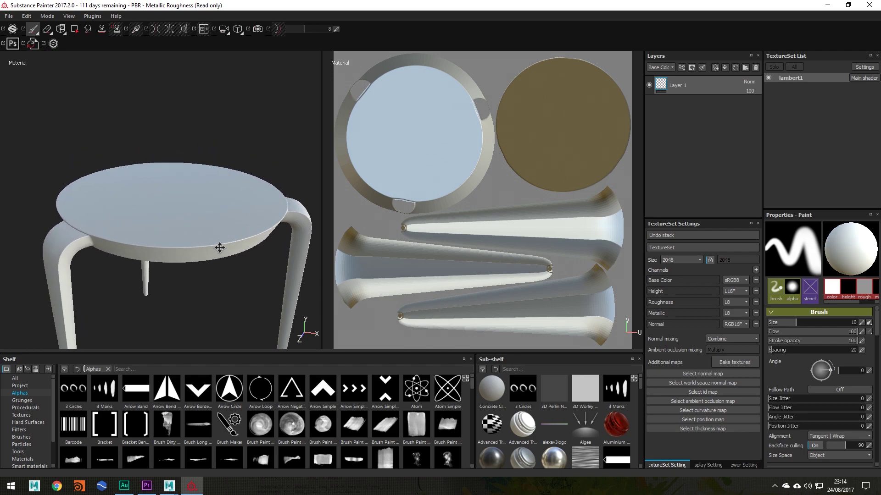
left_click_drag(218, 248, 168, 205, "alt")
mouse_move(168, 206)
middle_mouse_down("alt")
mouse_move(181, 238)
mouse_move(174, 203)
middle_mouse_up("alt")
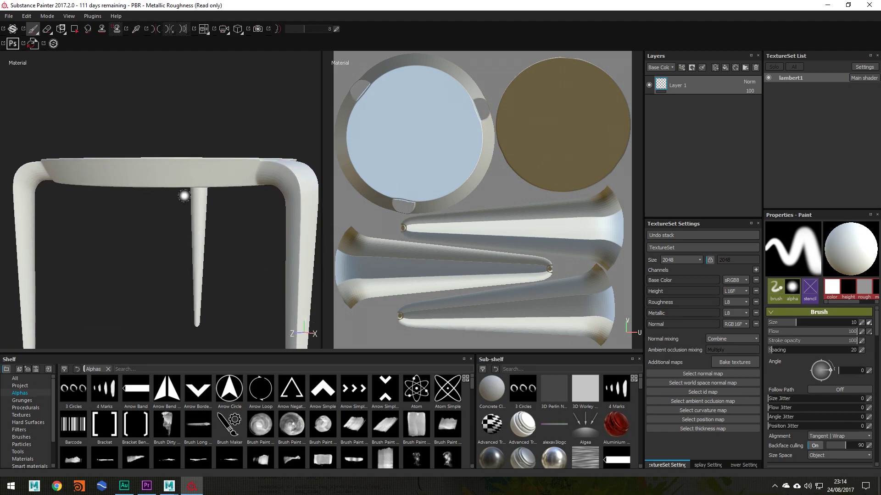